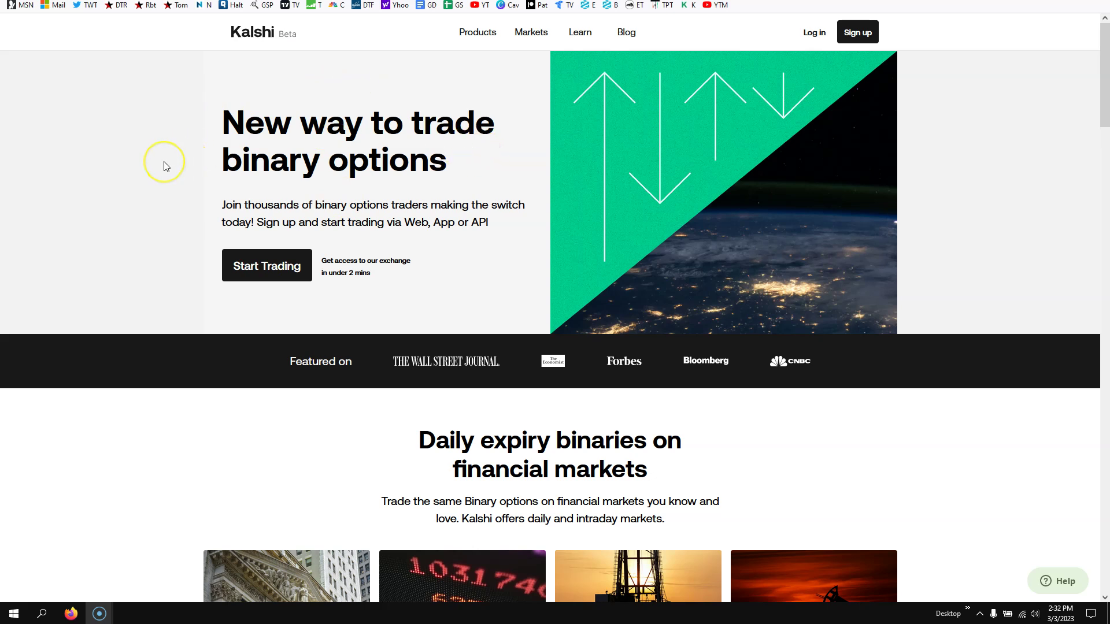
- Scroll down the Kalshi page to browse its sections
{"action": "scroll", "coordinate": [245, 427], "scroll_direction": "down", "scroll_amount": 4}
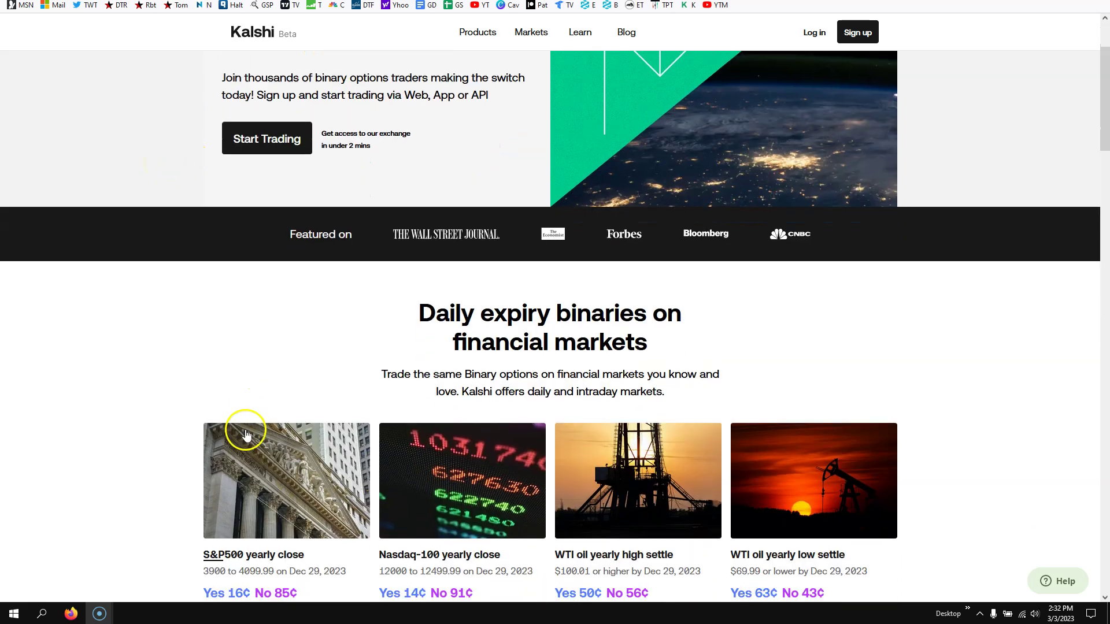
{"action": "scroll", "coordinate": [248, 424], "scroll_direction": "down", "scroll_amount": 1}
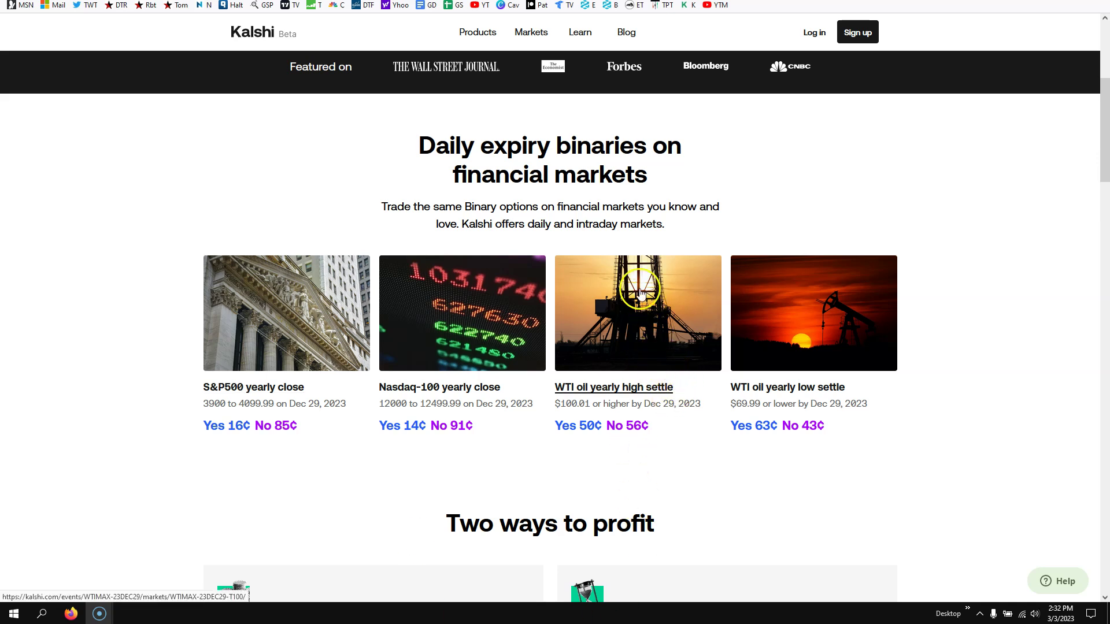
{"action": "scroll", "coordinate": [639, 292], "scroll_direction": "down", "scroll_amount": 3}
{"action": "scroll", "coordinate": [639, 292], "scroll_direction": "down", "scroll_amount": 11}
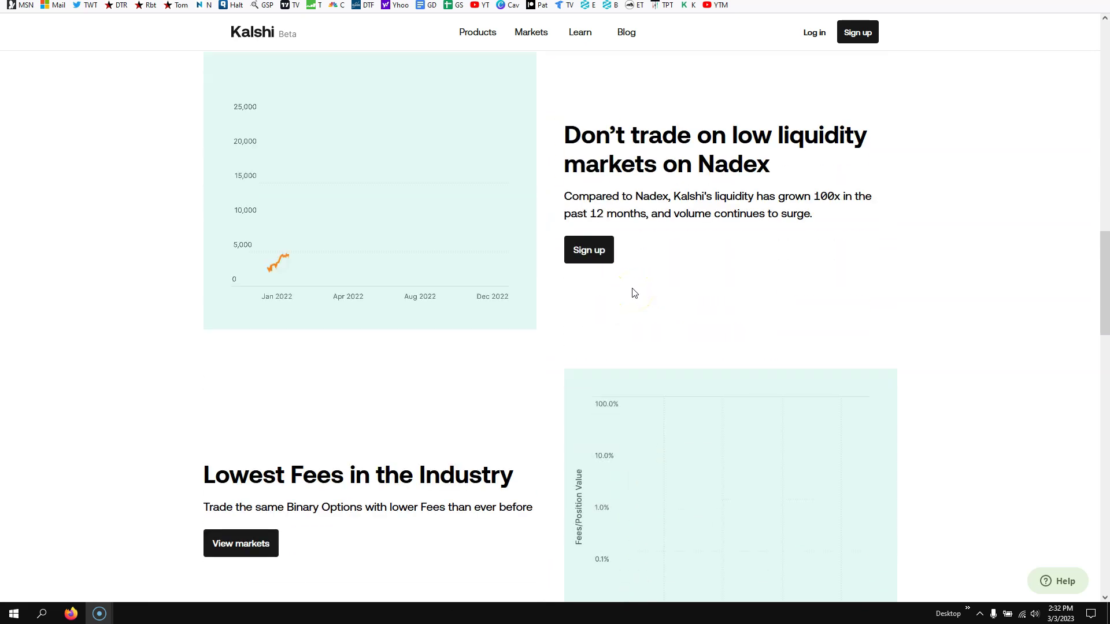
{"action": "scroll", "coordinate": [637, 295], "scroll_direction": "down", "scroll_amount": 3}
{"action": "scroll", "coordinate": [633, 292], "scroll_direction": "up", "scroll_amount": 3}
{"action": "scroll", "coordinate": [633, 291], "scroll_direction": "down", "scroll_amount": 9}
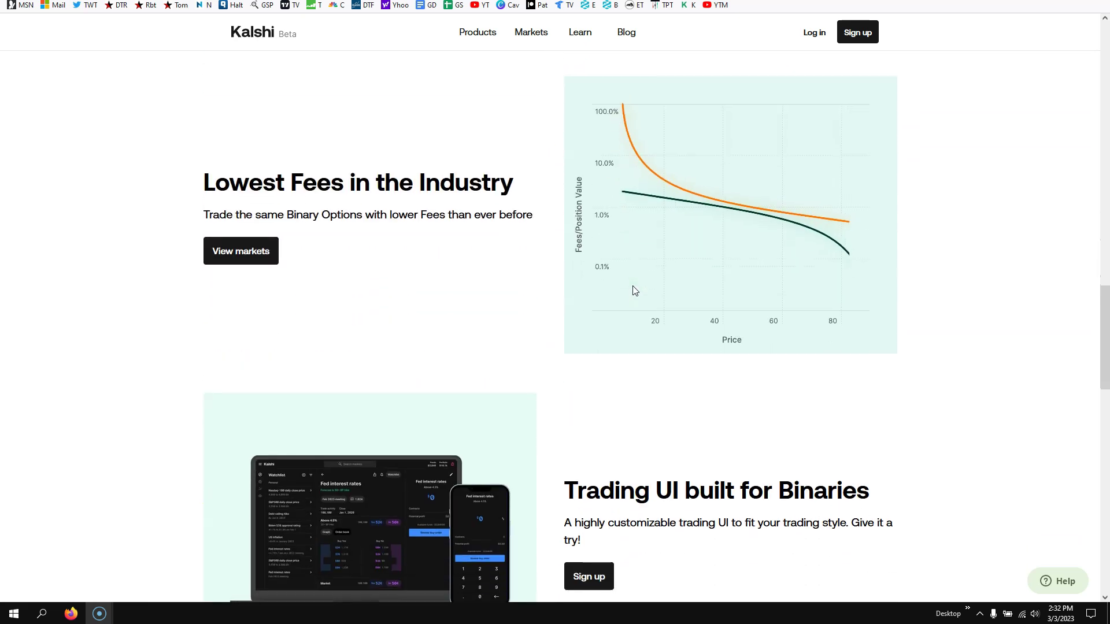
- Go to the Explore markets listing, browse Economics, tweets and Recent trades, then return to Featured events
{"action": "left_click", "coordinate": [589, 206]}
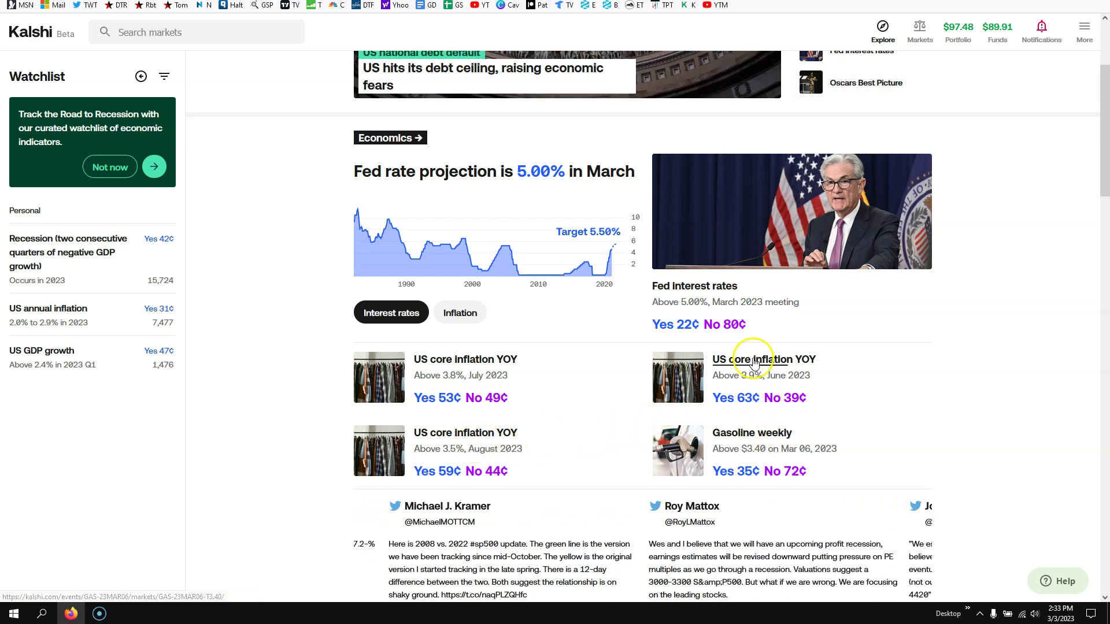
{"action": "scroll", "coordinate": [497, 368], "scroll_direction": "down", "scroll_amount": 3}
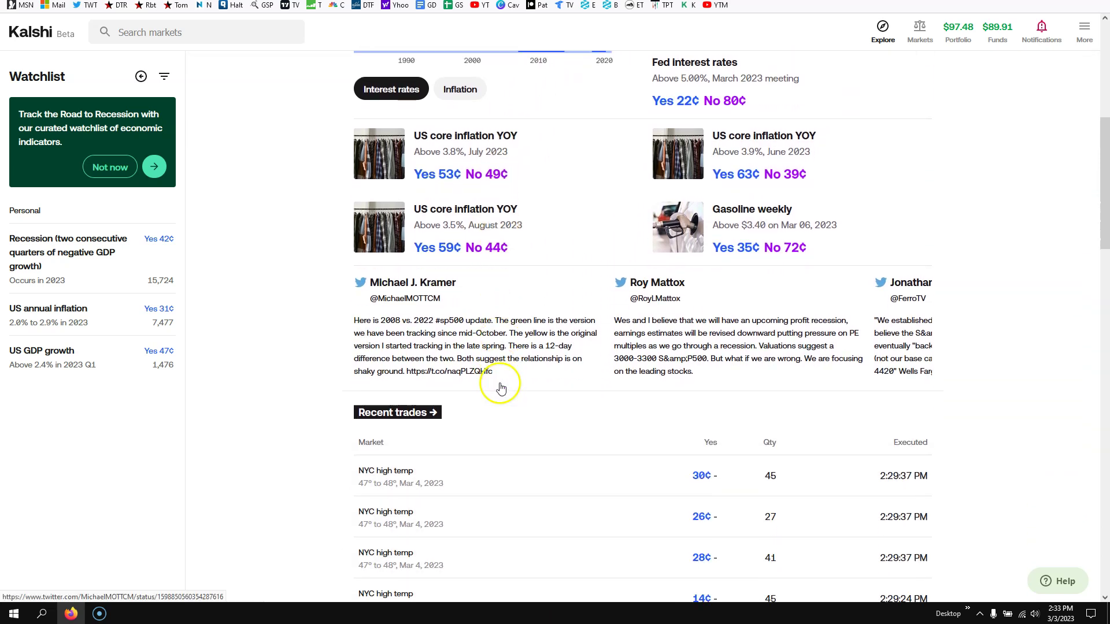
{"action": "scroll", "coordinate": [501, 388], "scroll_direction": "down", "scroll_amount": 2}
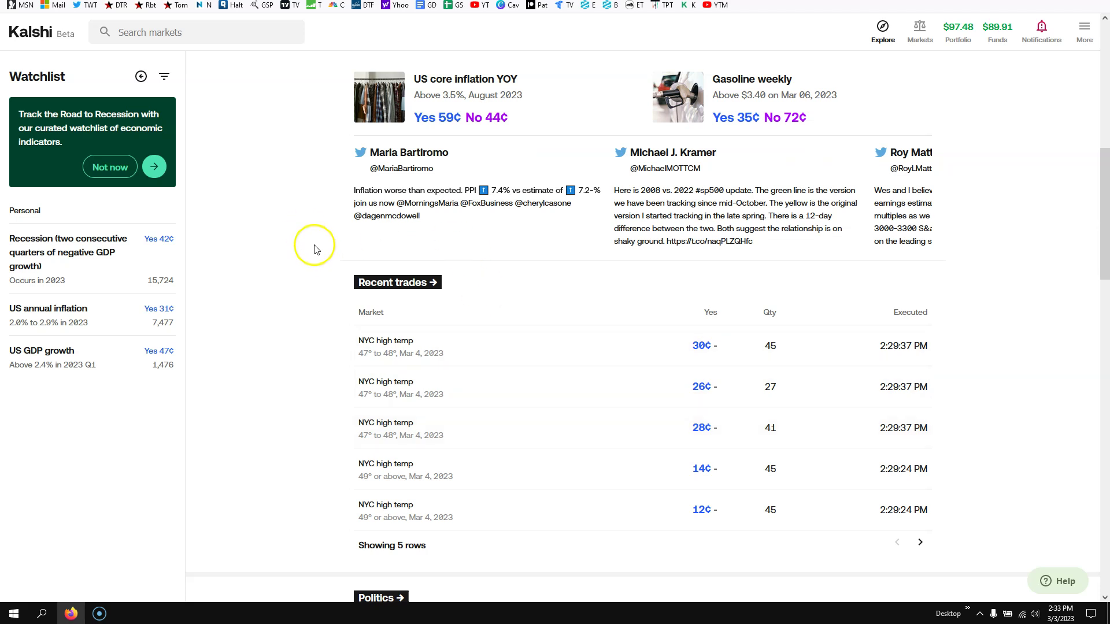
{"action": "scroll", "coordinate": [315, 251], "scroll_direction": "up", "scroll_amount": 4}
{"action": "scroll", "coordinate": [292, 290], "scroll_direction": "up", "scroll_amount": 2}
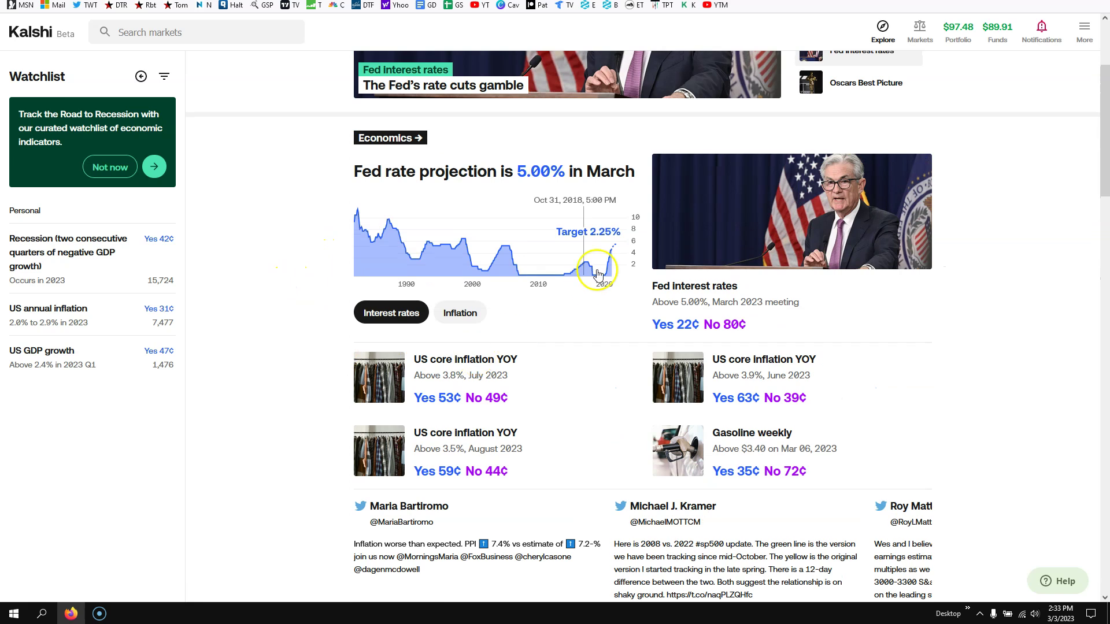
{"action": "scroll", "coordinate": [495, 226], "scroll_direction": "up", "scroll_amount": 1}
{"action": "scroll", "coordinate": [492, 229], "scroll_direction": "up", "scroll_amount": 2}
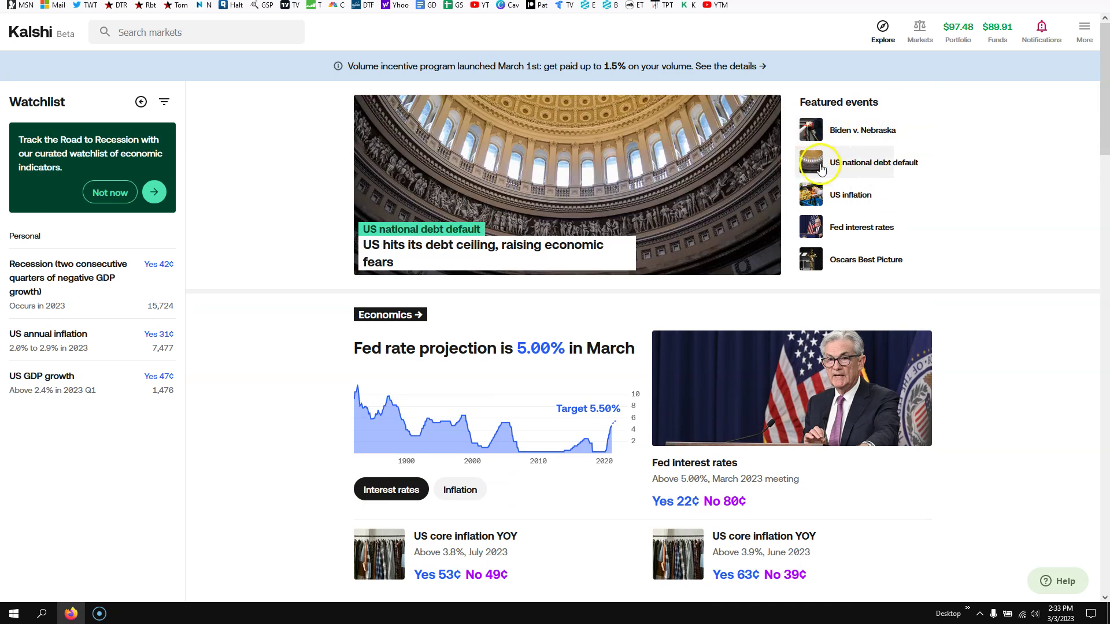
- Open the US national debt default market from Featured events and look over its page
{"action": "left_click", "coordinate": [427, 241]}
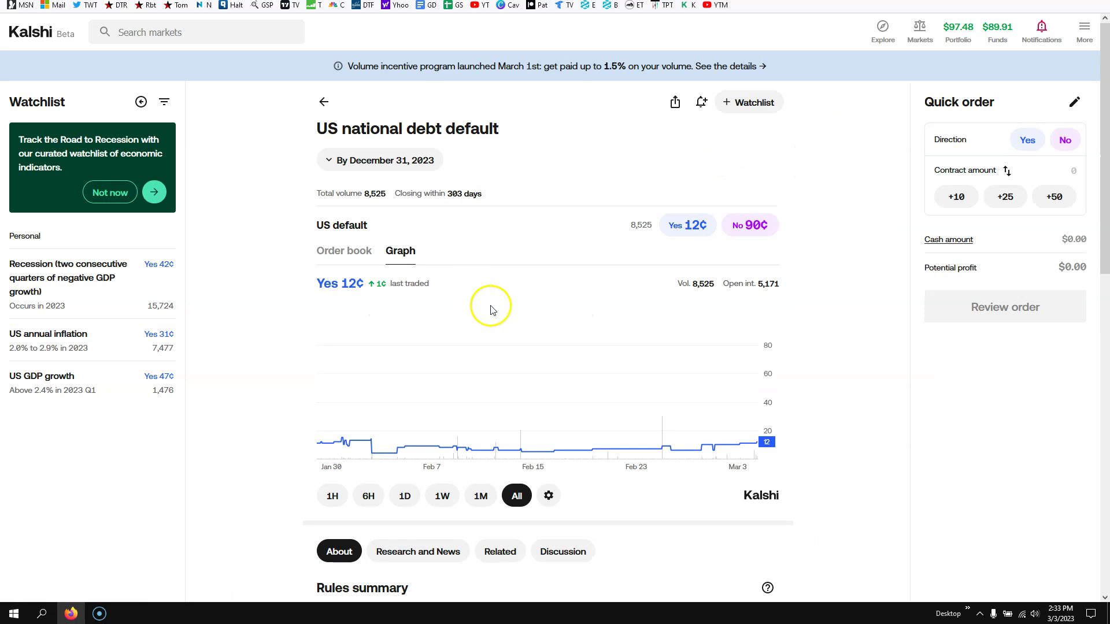
{"action": "scroll", "coordinate": [491, 308], "scroll_direction": "down", "scroll_amount": 2}
{"action": "scroll", "coordinate": [341, 364], "scroll_direction": "up", "scroll_amount": 1}
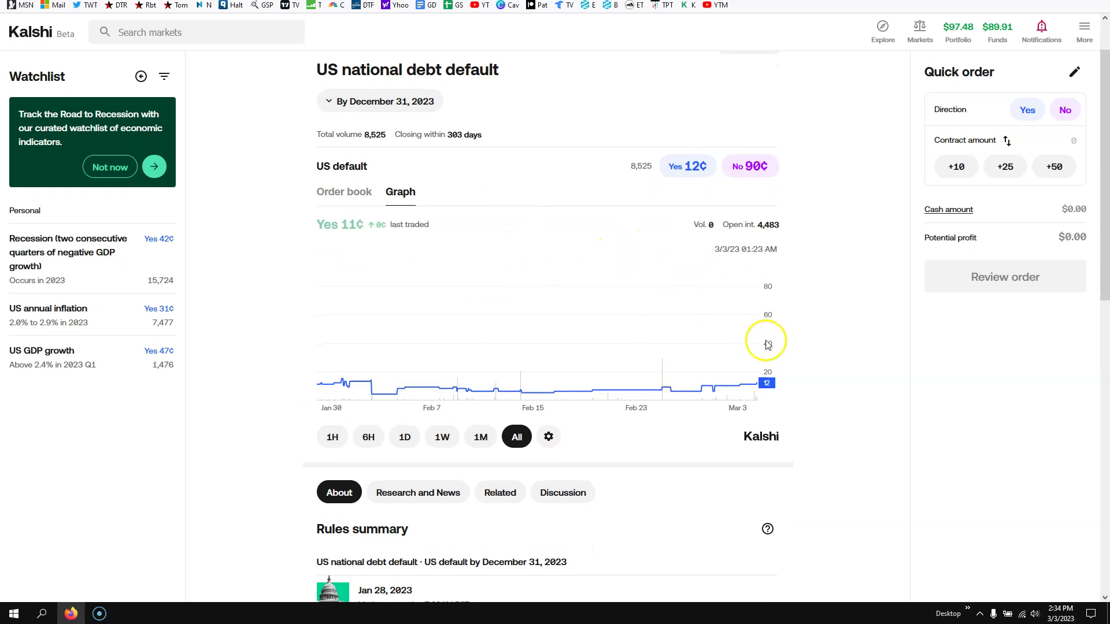
{"action": "scroll", "coordinate": [809, 324], "scroll_direction": "down", "scroll_amount": 1}
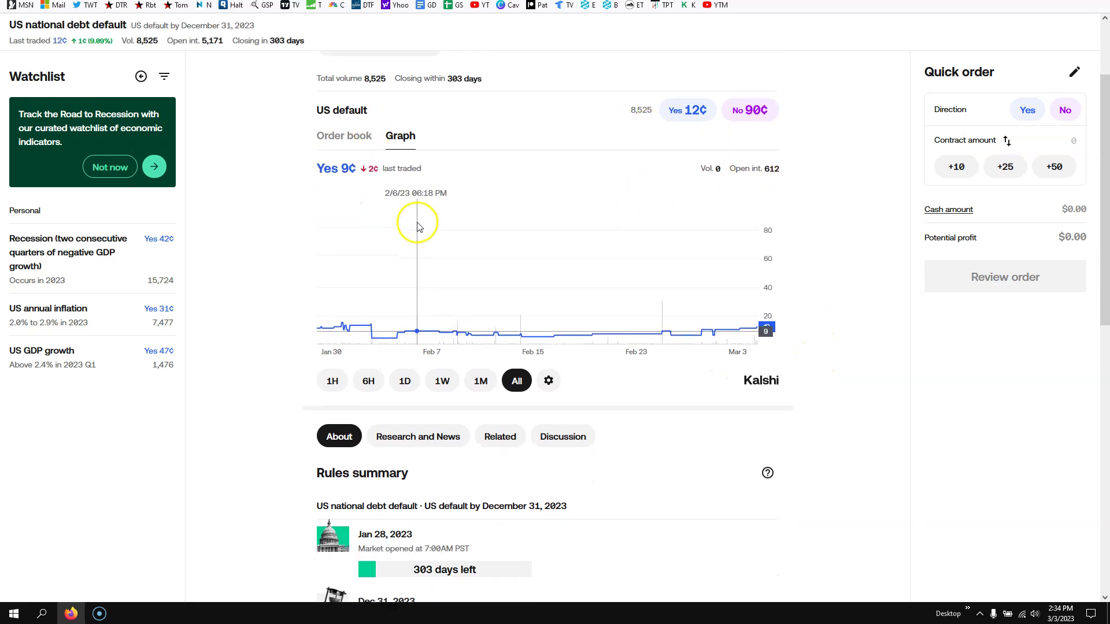
{"action": "scroll", "coordinate": [422, 224], "scroll_direction": "up", "scroll_amount": 1}
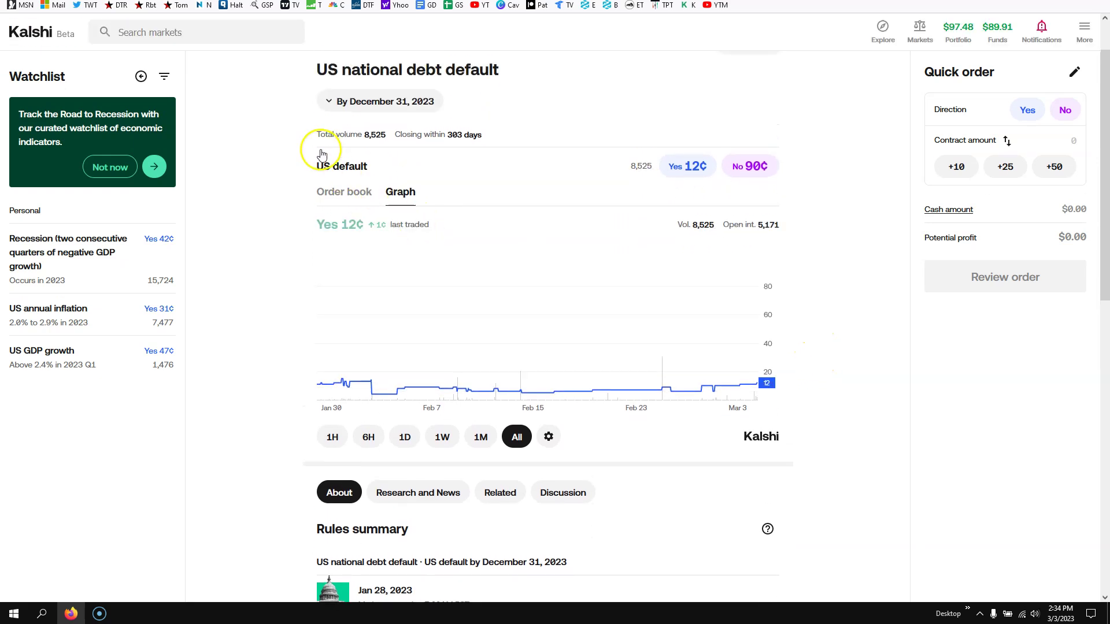
- Start a Yes order at 12¢ and settle on 10 contracts
{"action": "left_click", "coordinate": [684, 169]}
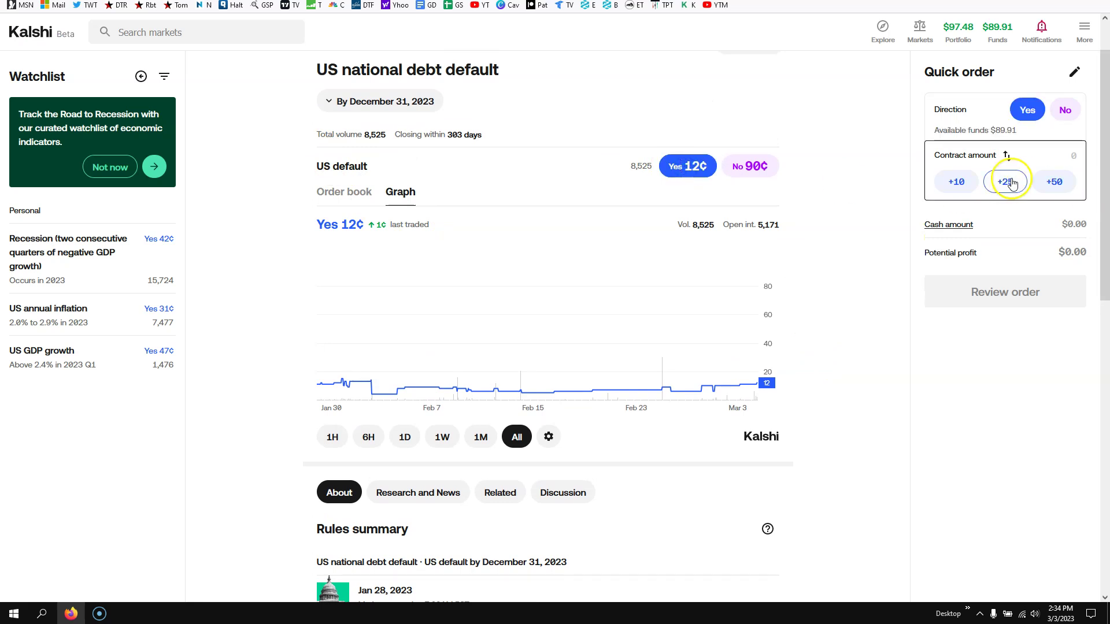
{"action": "left_click", "coordinate": [957, 183]}
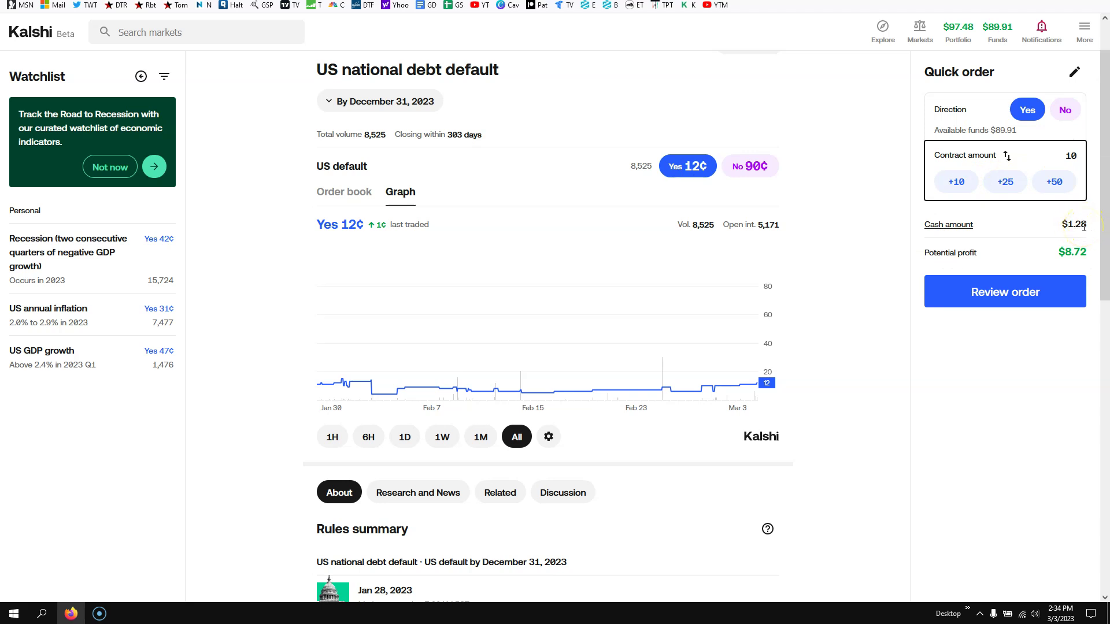
{"action": "left_click", "coordinate": [1054, 182]}
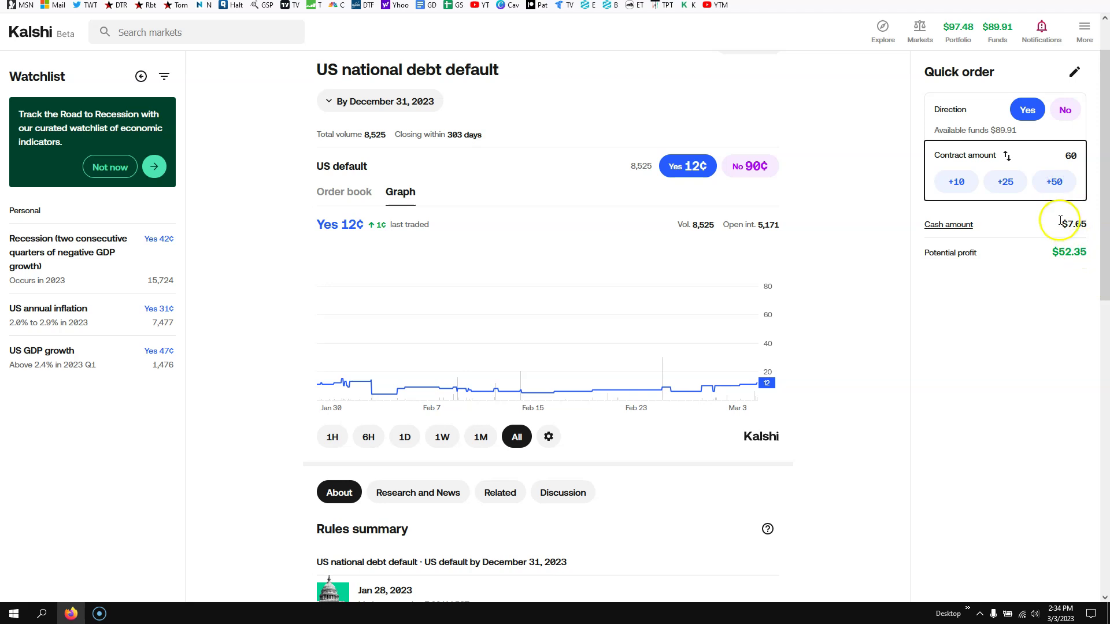
{"action": "left_click", "coordinate": [957, 182]}
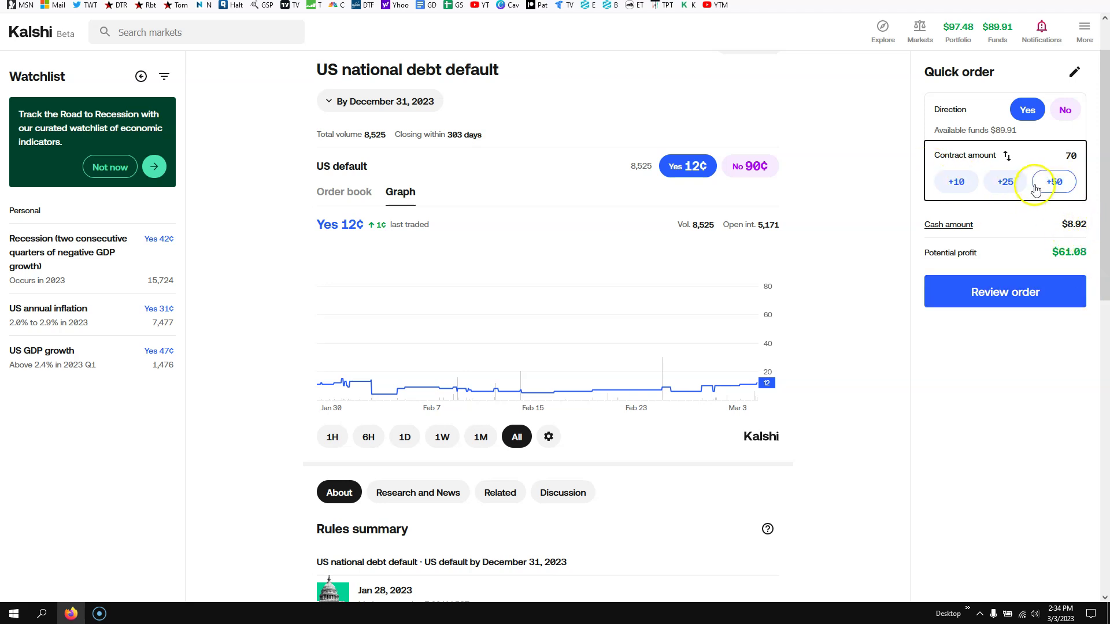
{"action": "left_click", "coordinate": [1007, 155]}
{"action": "left_click", "coordinate": [957, 182]}
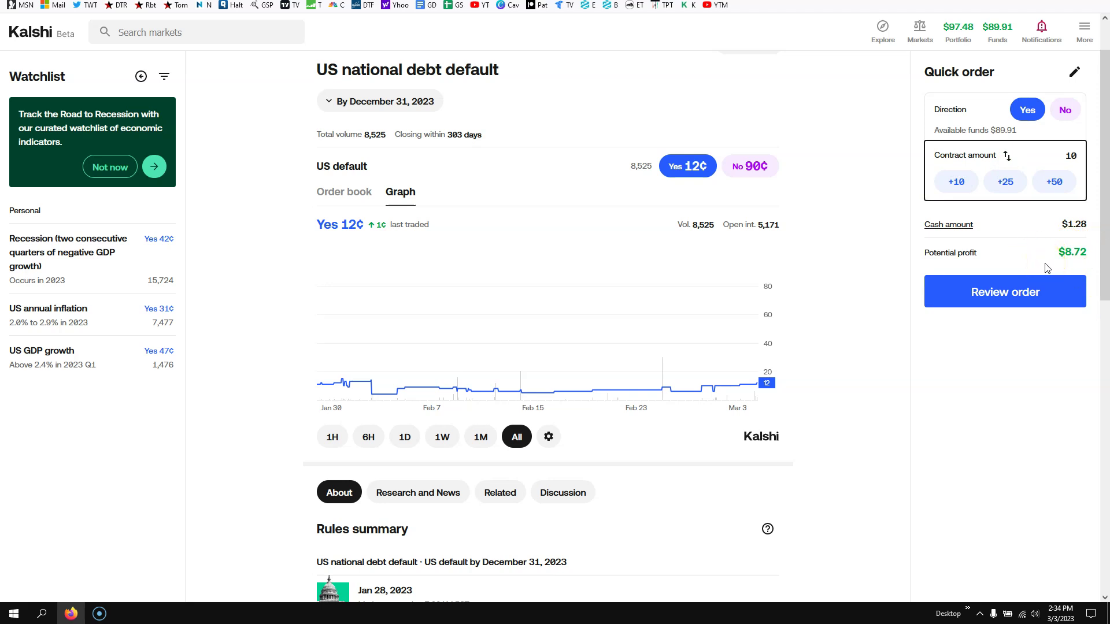
- Review and submit the 10-contract Yes order, matched at 12¢ for $1.28
{"action": "left_click", "coordinate": [1004, 289]}
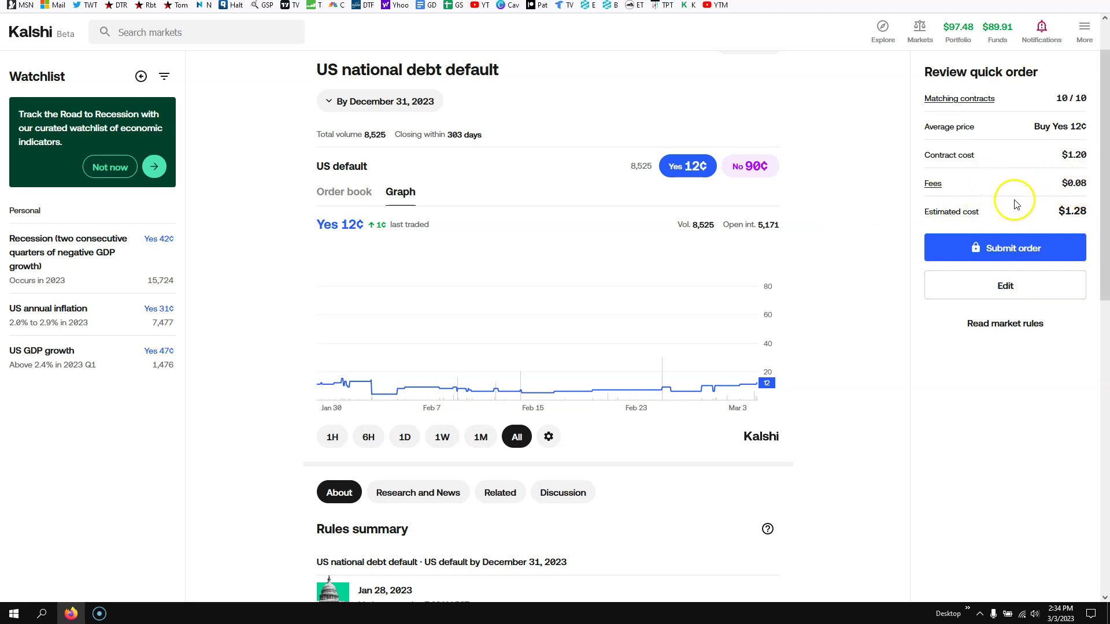
{"action": "left_click", "coordinate": [1015, 247]}
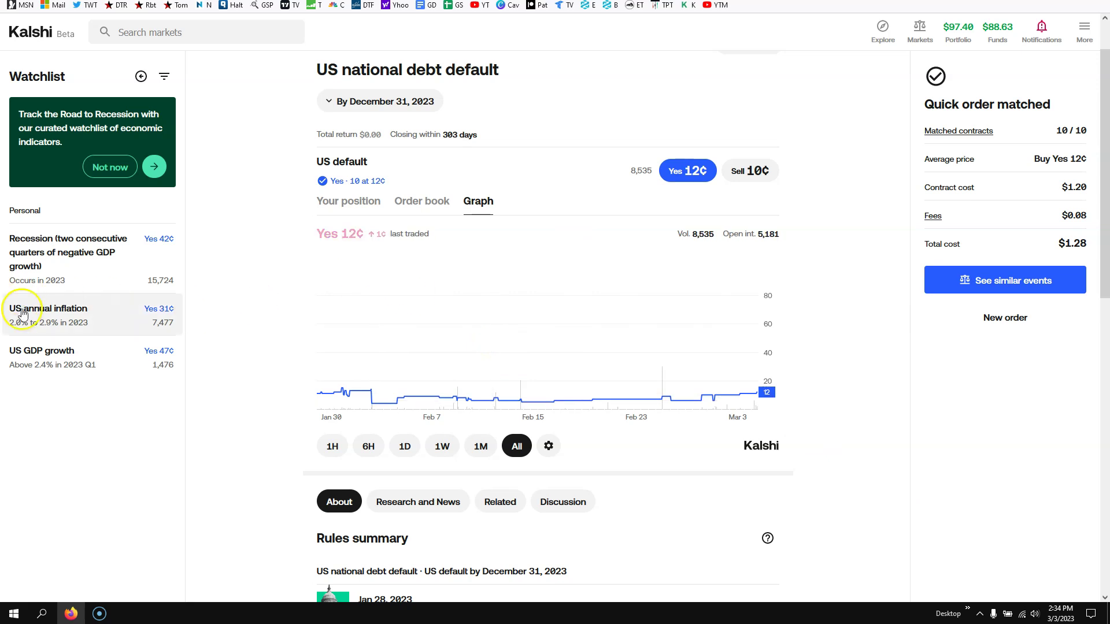
- Open US annual inflation from the Watchlist and browse its 2023 forecast chart and range markets
{"action": "left_click", "coordinate": [72, 312]}
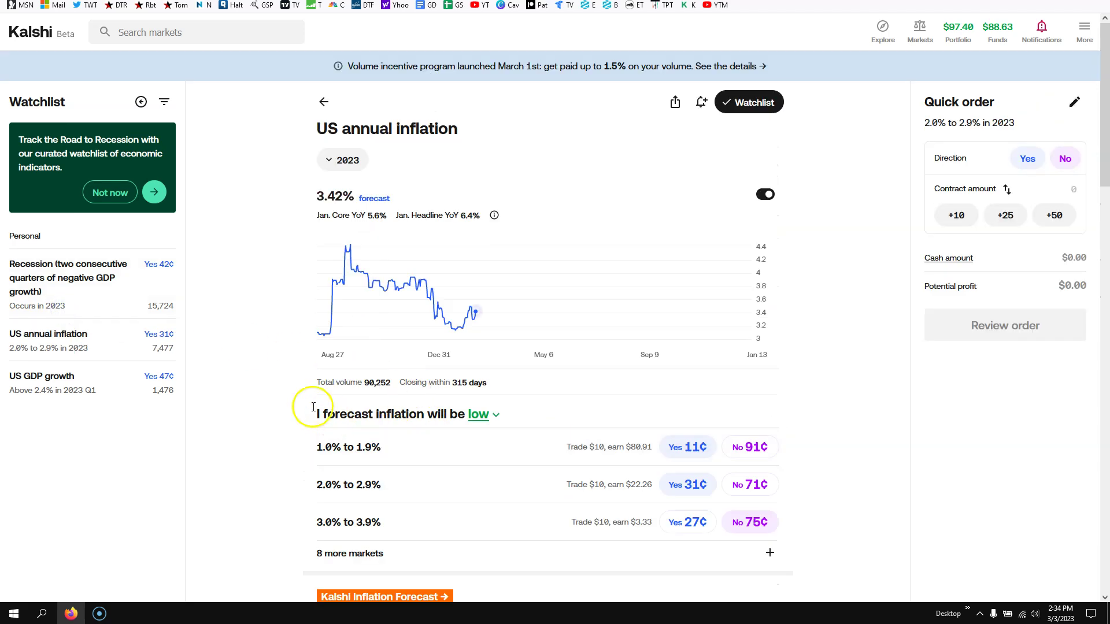
{"action": "scroll", "coordinate": [292, 407], "scroll_direction": "down", "scroll_amount": 2}
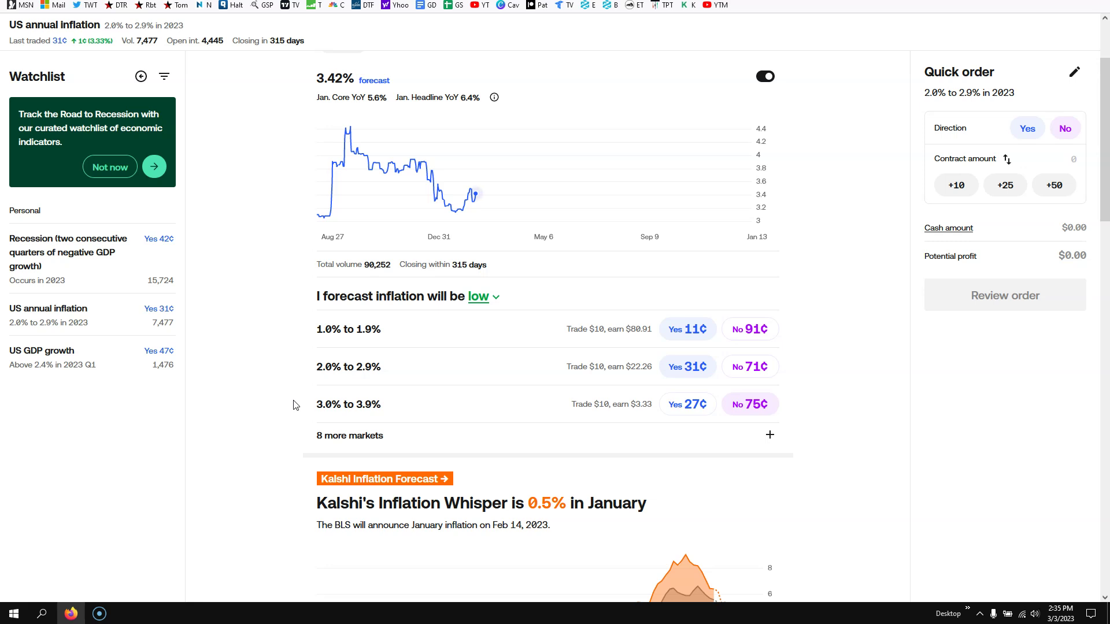
{"action": "scroll", "coordinate": [952, 461], "scroll_direction": "up", "scroll_amount": 3}
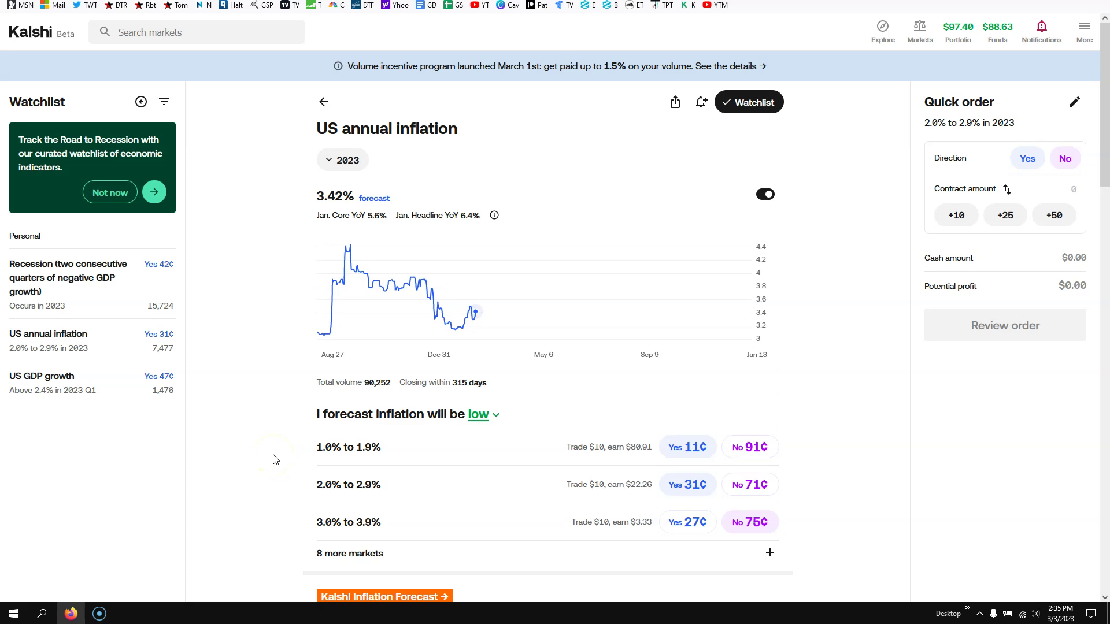
{"action": "scroll", "coordinate": [317, 342], "scroll_direction": "down", "scroll_amount": 2}
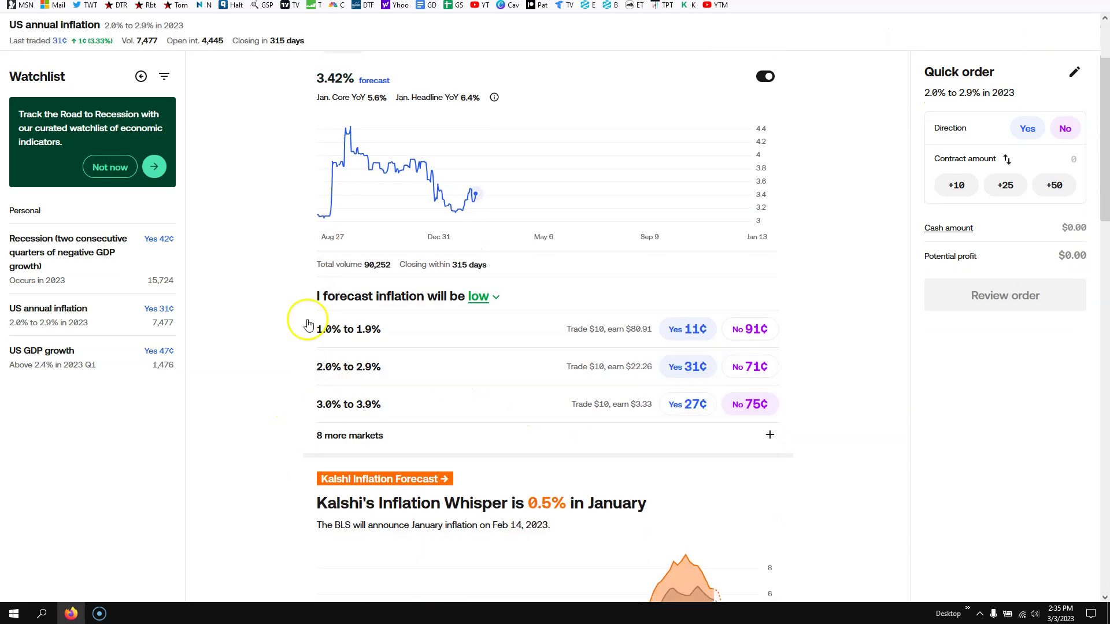